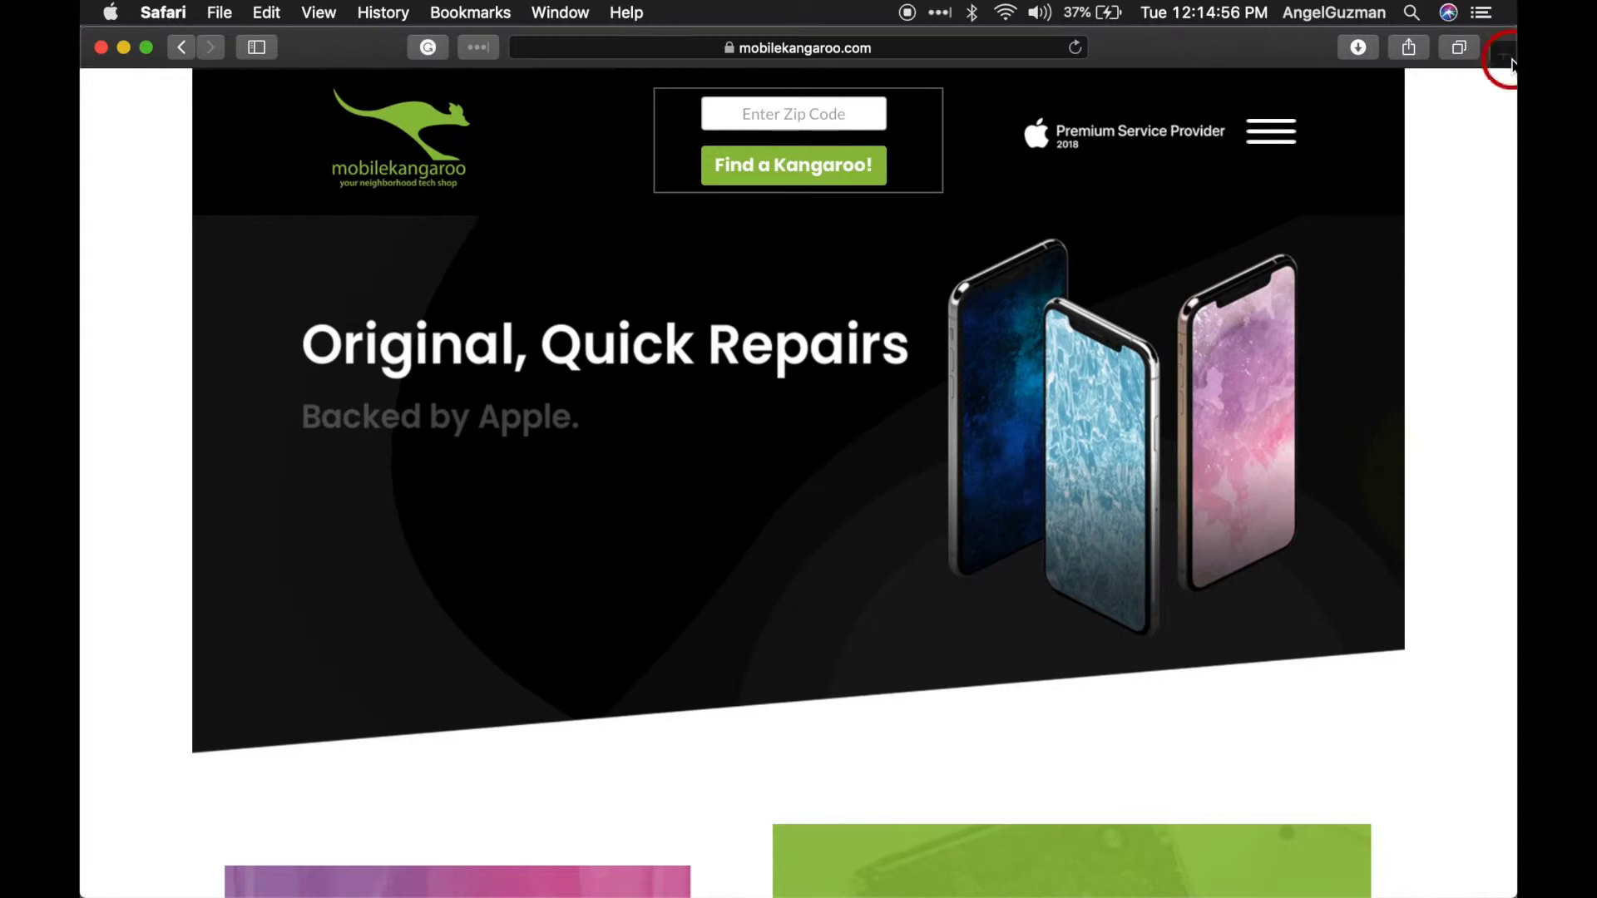
Open a new Safari tab and go to icloud.com
left_click(1503, 52)
type("icloud.co")
key("Return")
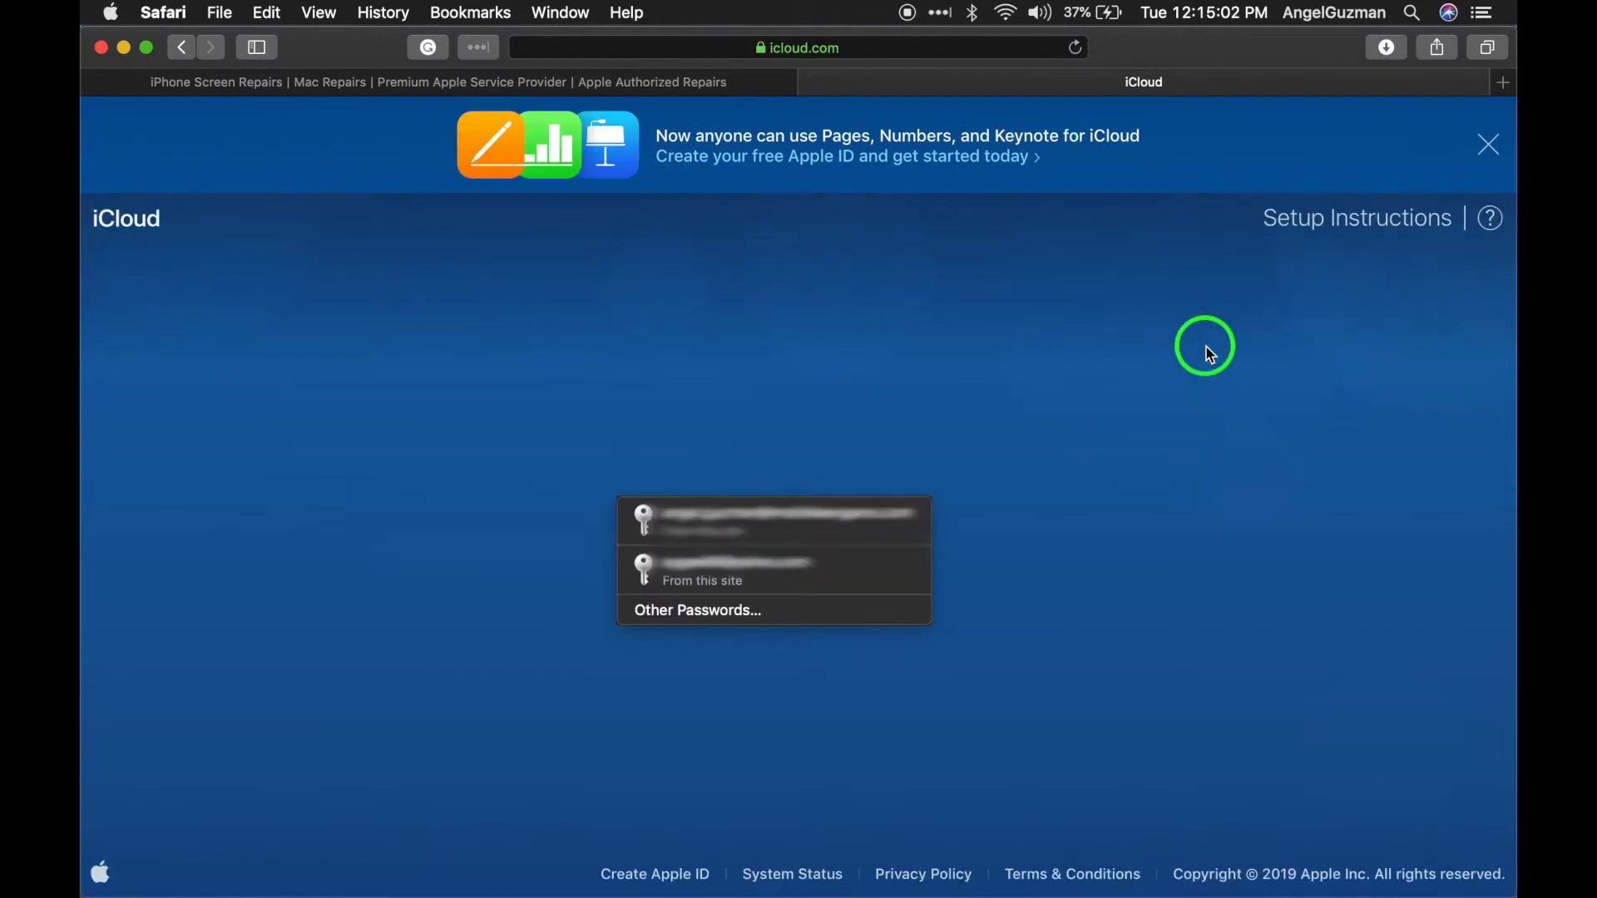
Enter the Apple ID and password to sign in to iCloud
left_click(754, 471)
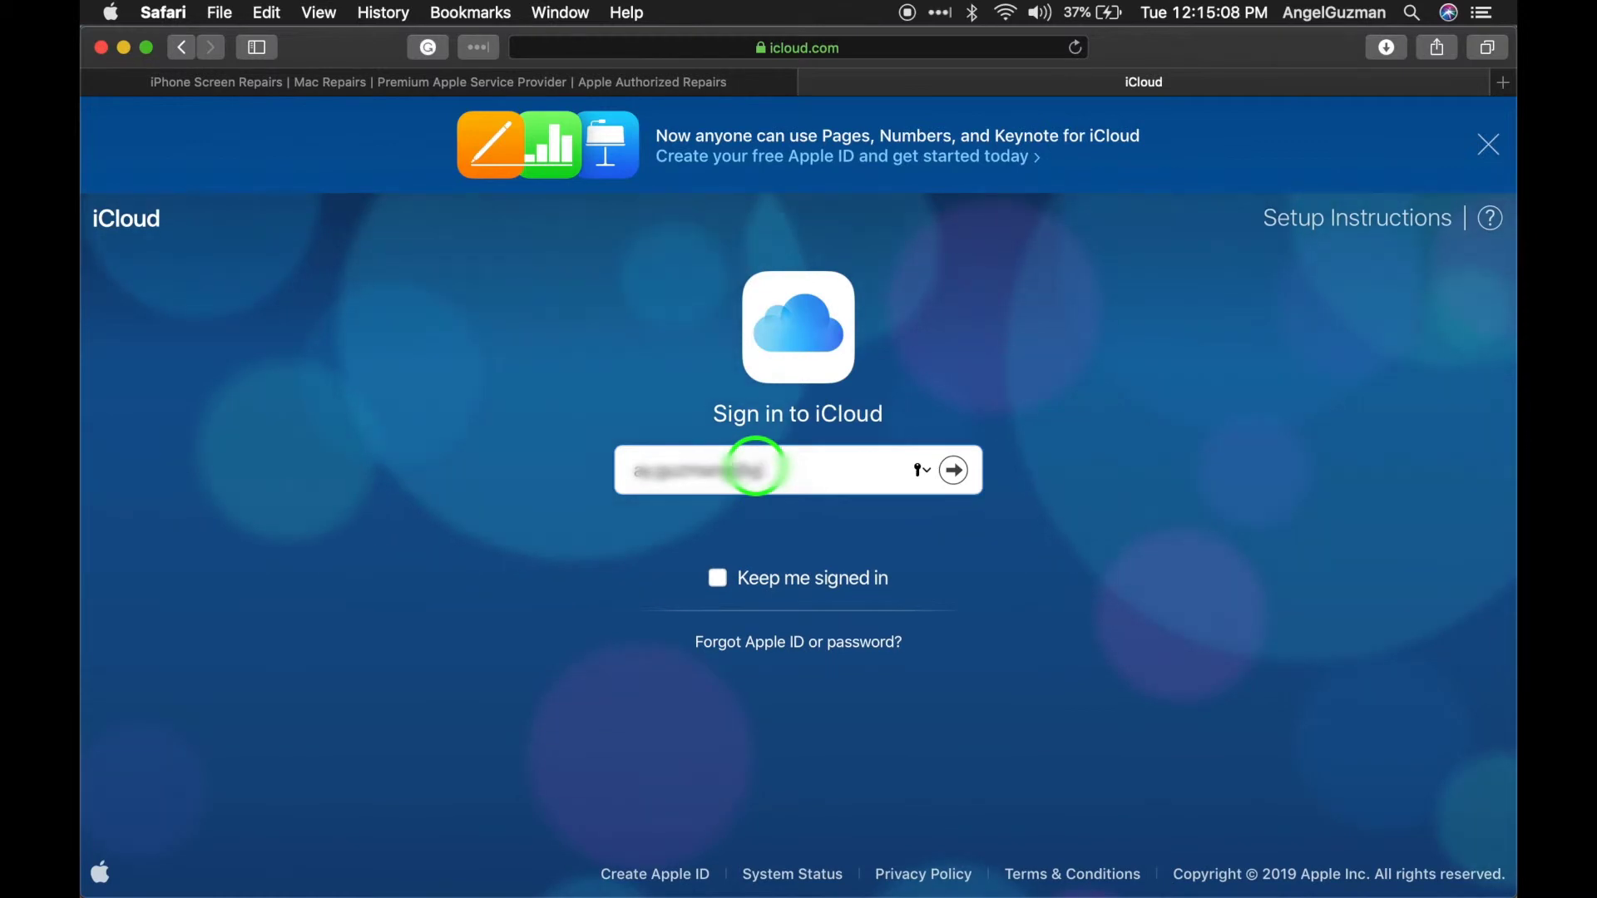
key("Return")
type("a••••••••••••")
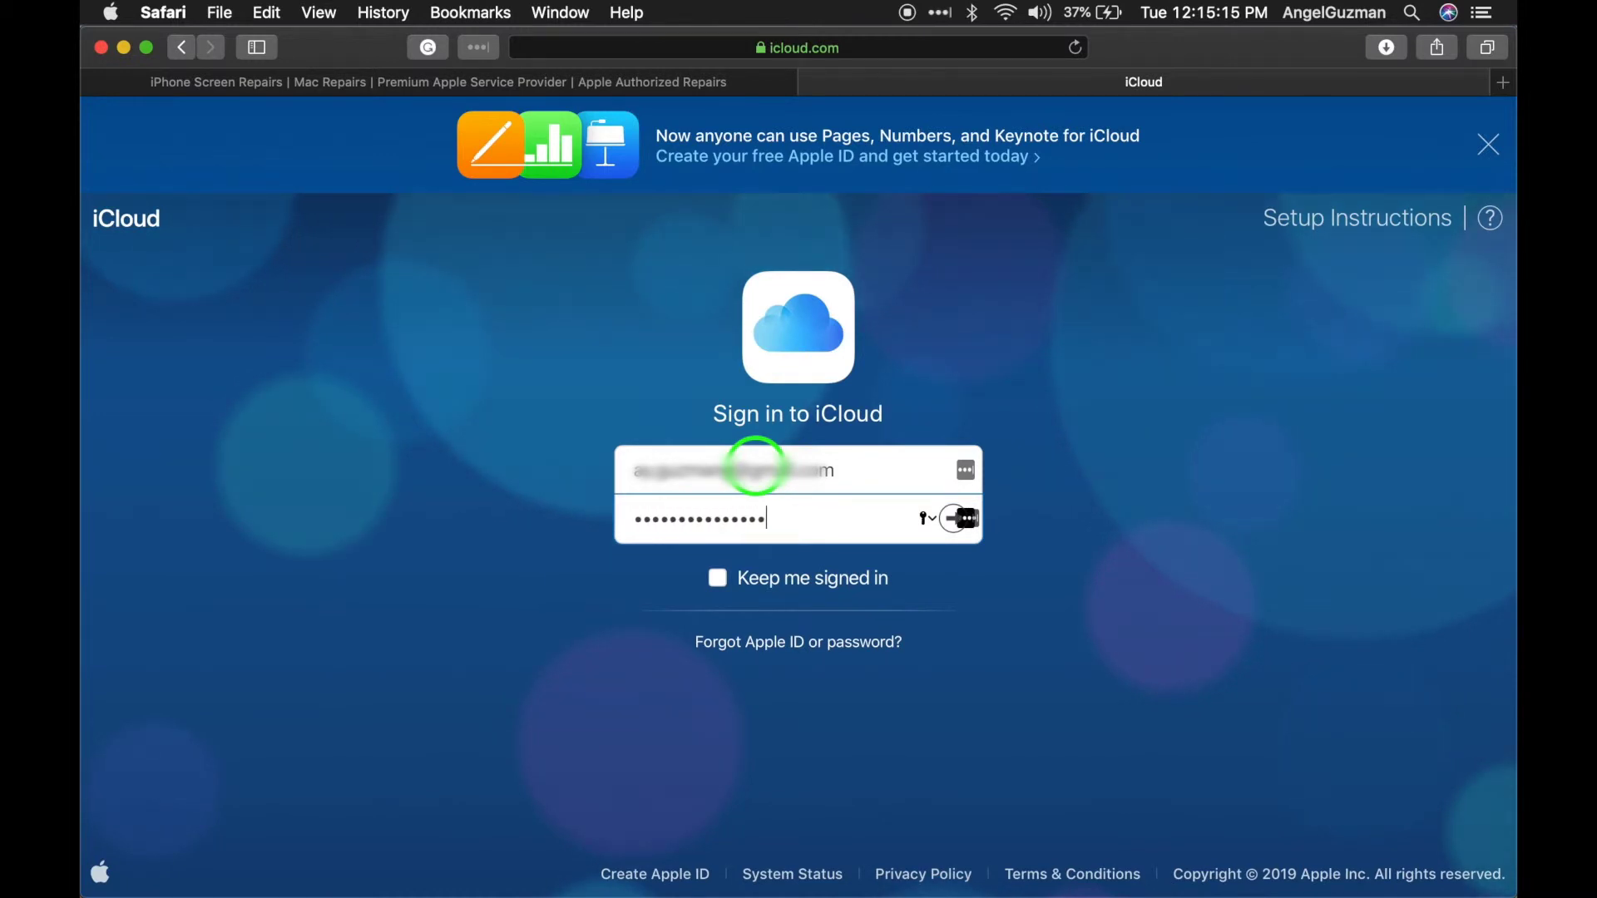
key("Return")
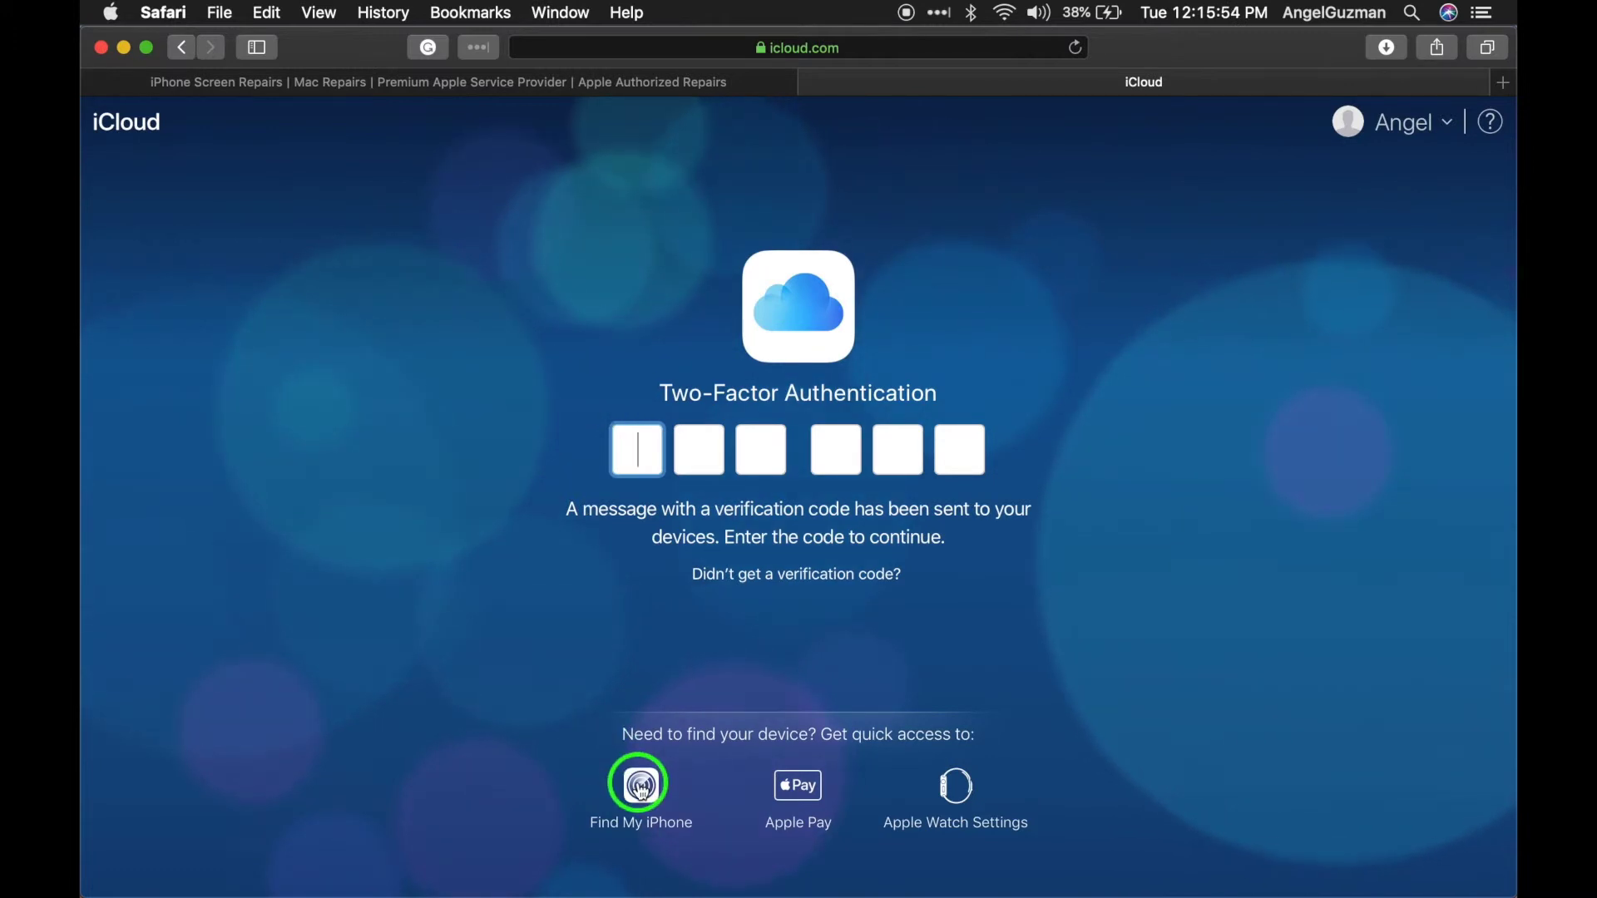
Open Find My iPhone without the verification code and show the All Devices list
left_click(640, 786)
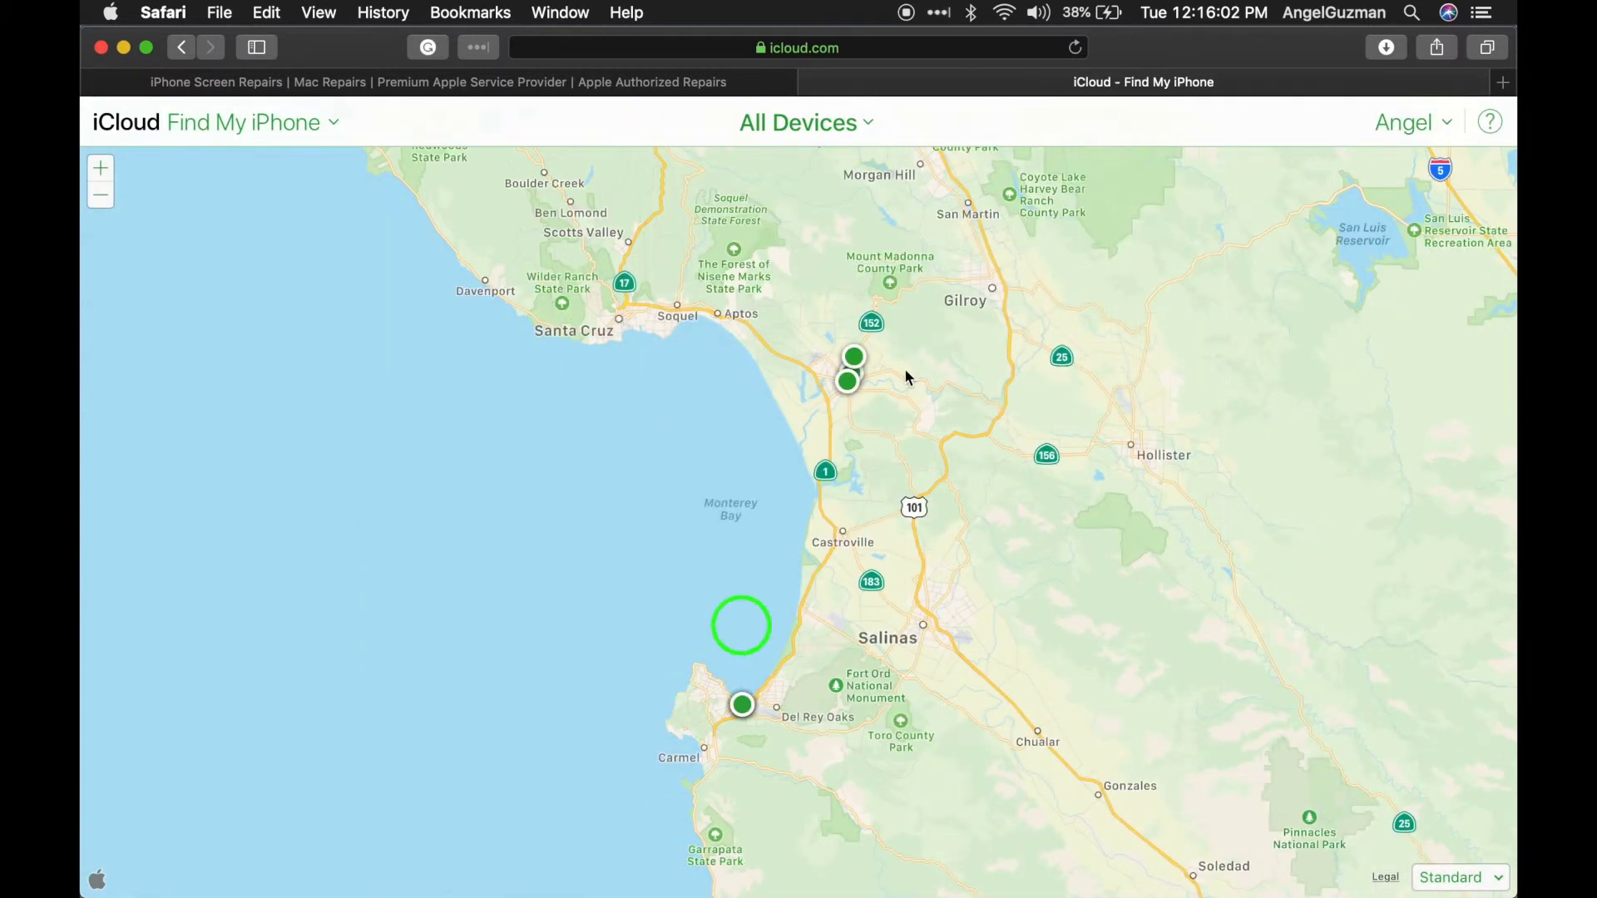
left_click(811, 125)
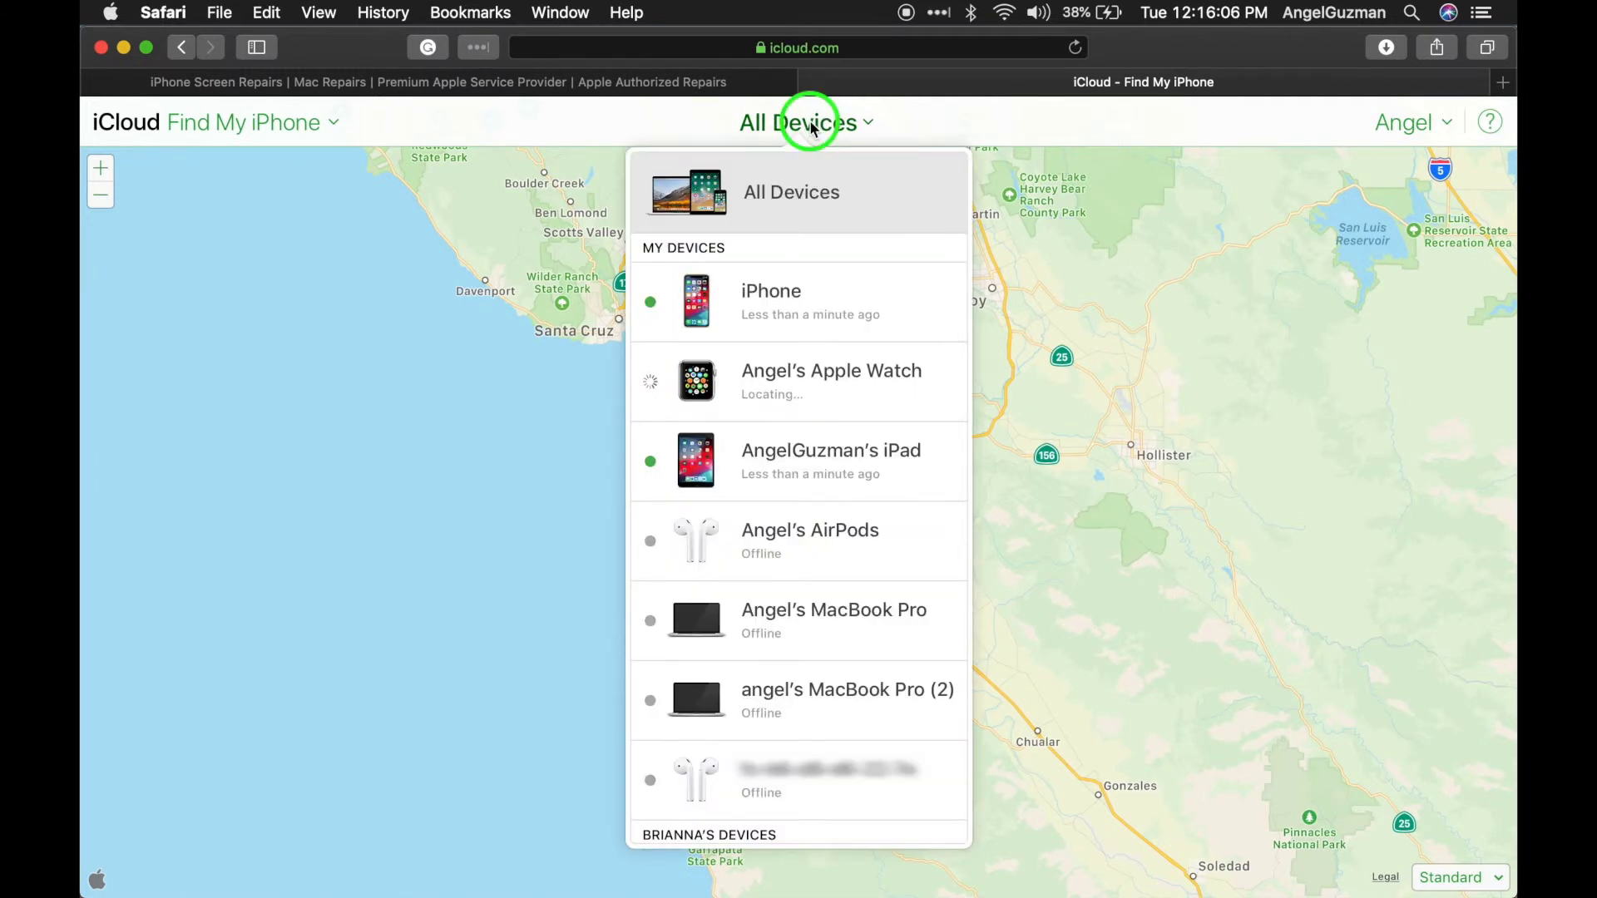
scroll(820, 302, "down", 2)
scroll(820, 304, "up", 2)
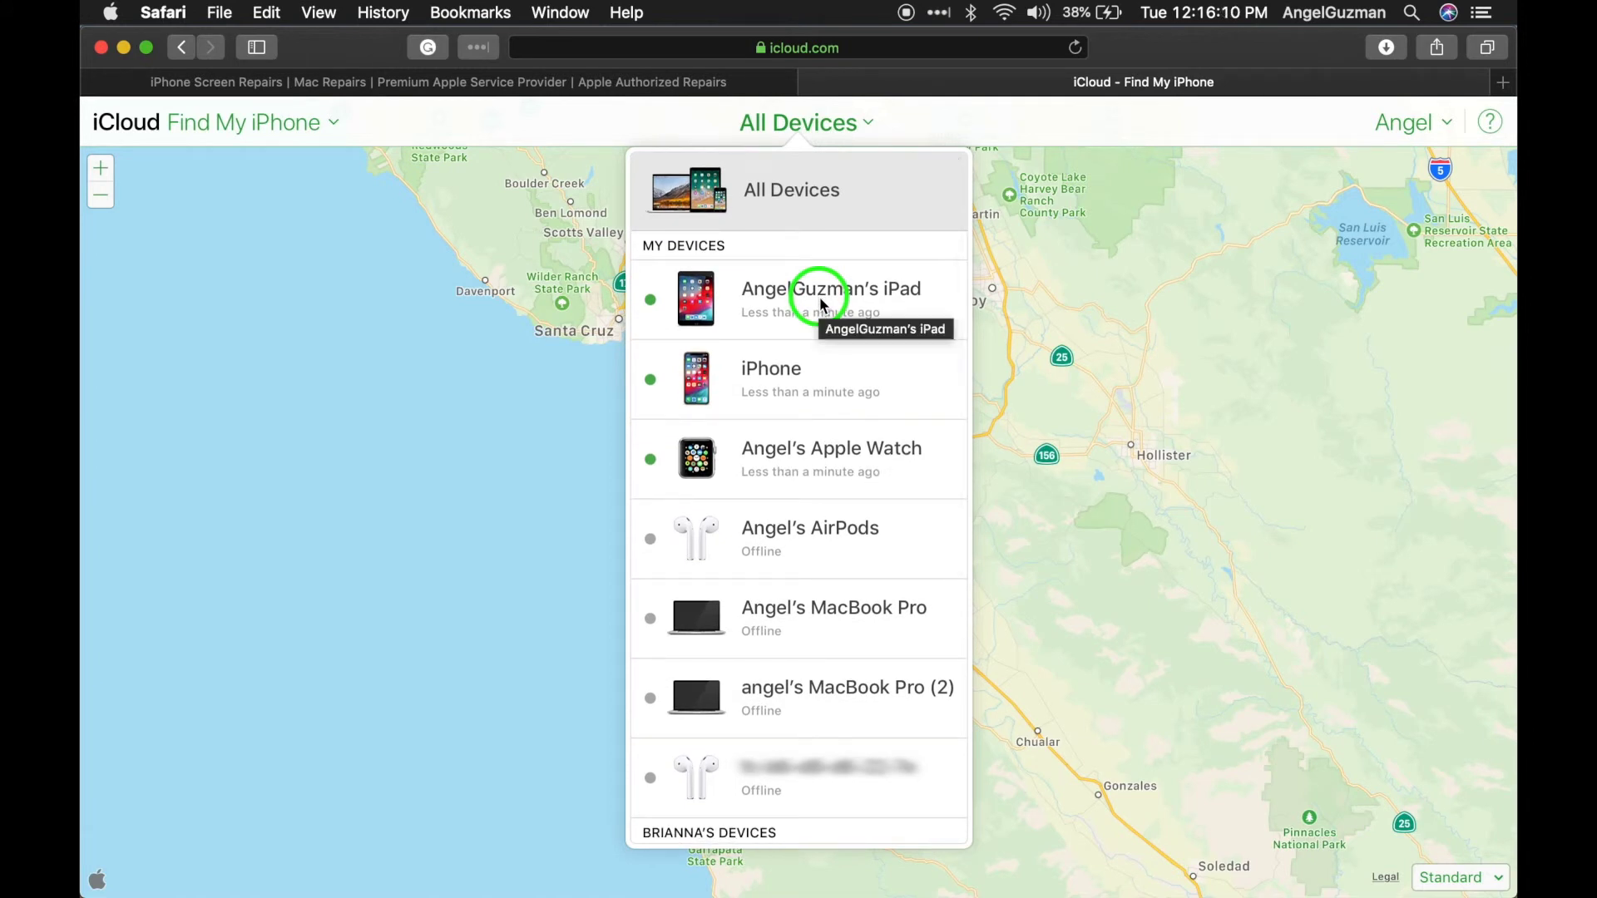
scroll(821, 303, "down", 2)
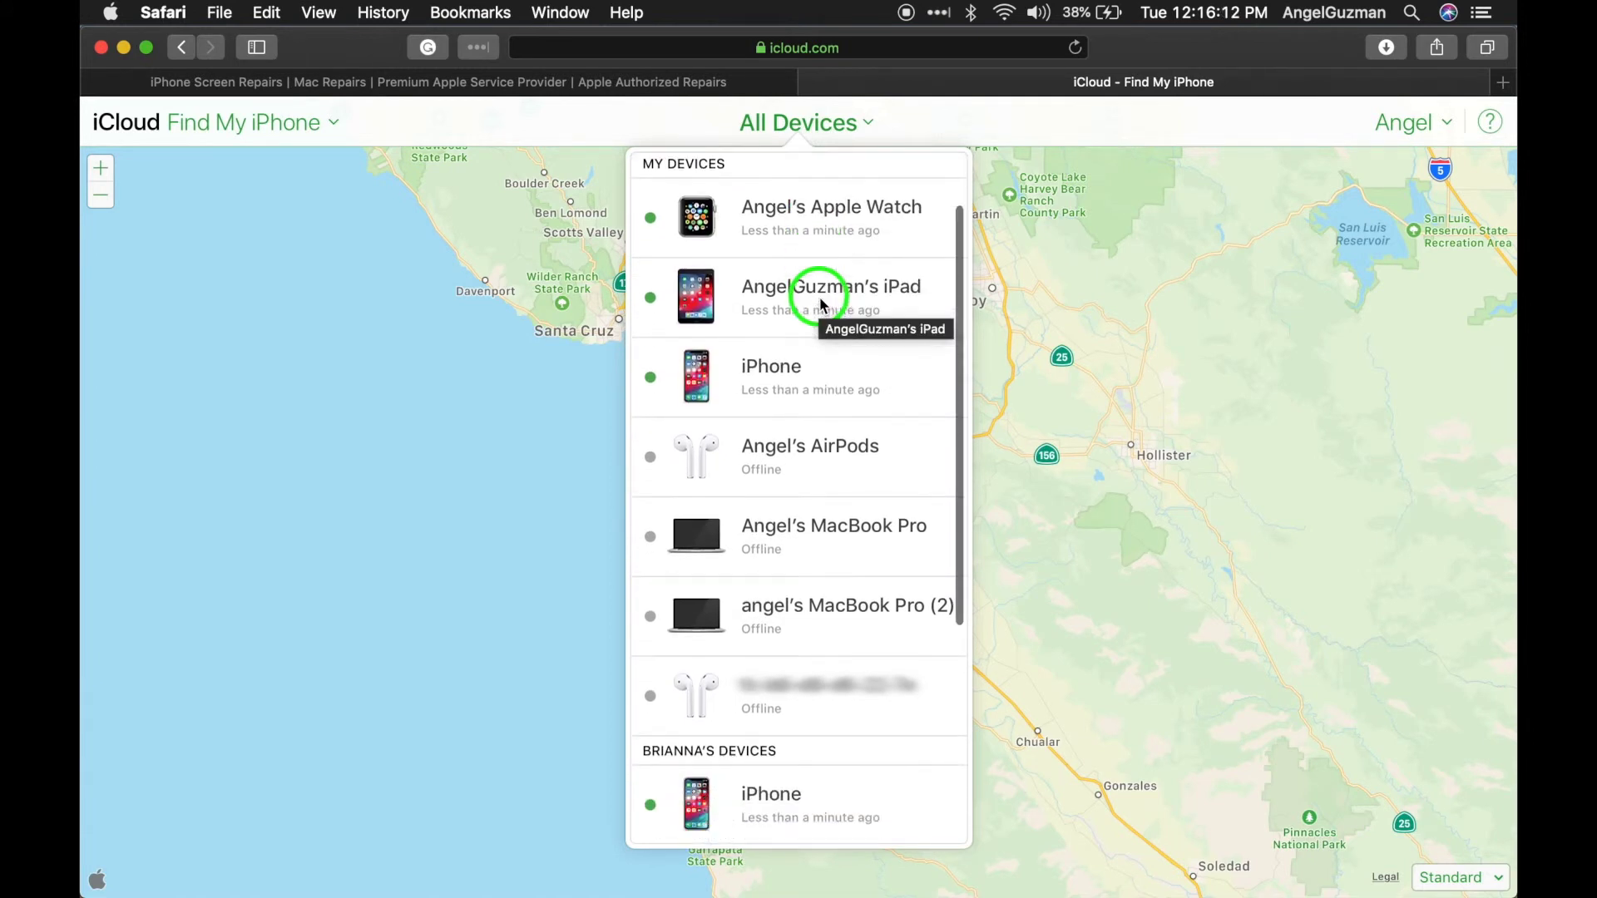
left_click(815, 529)
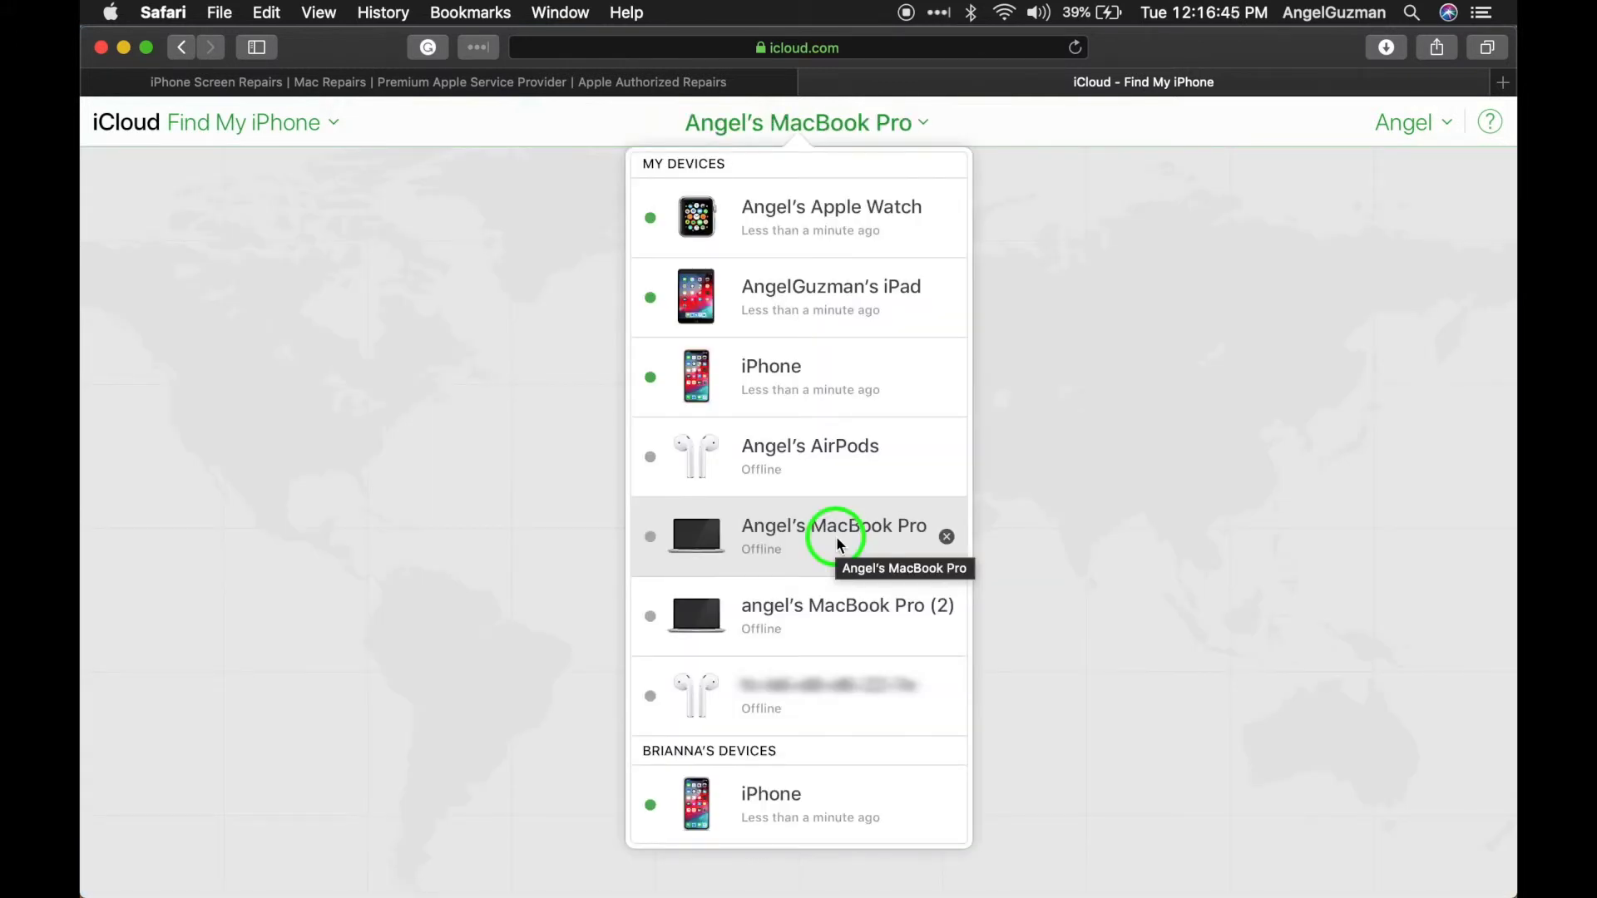
left_click(837, 536)
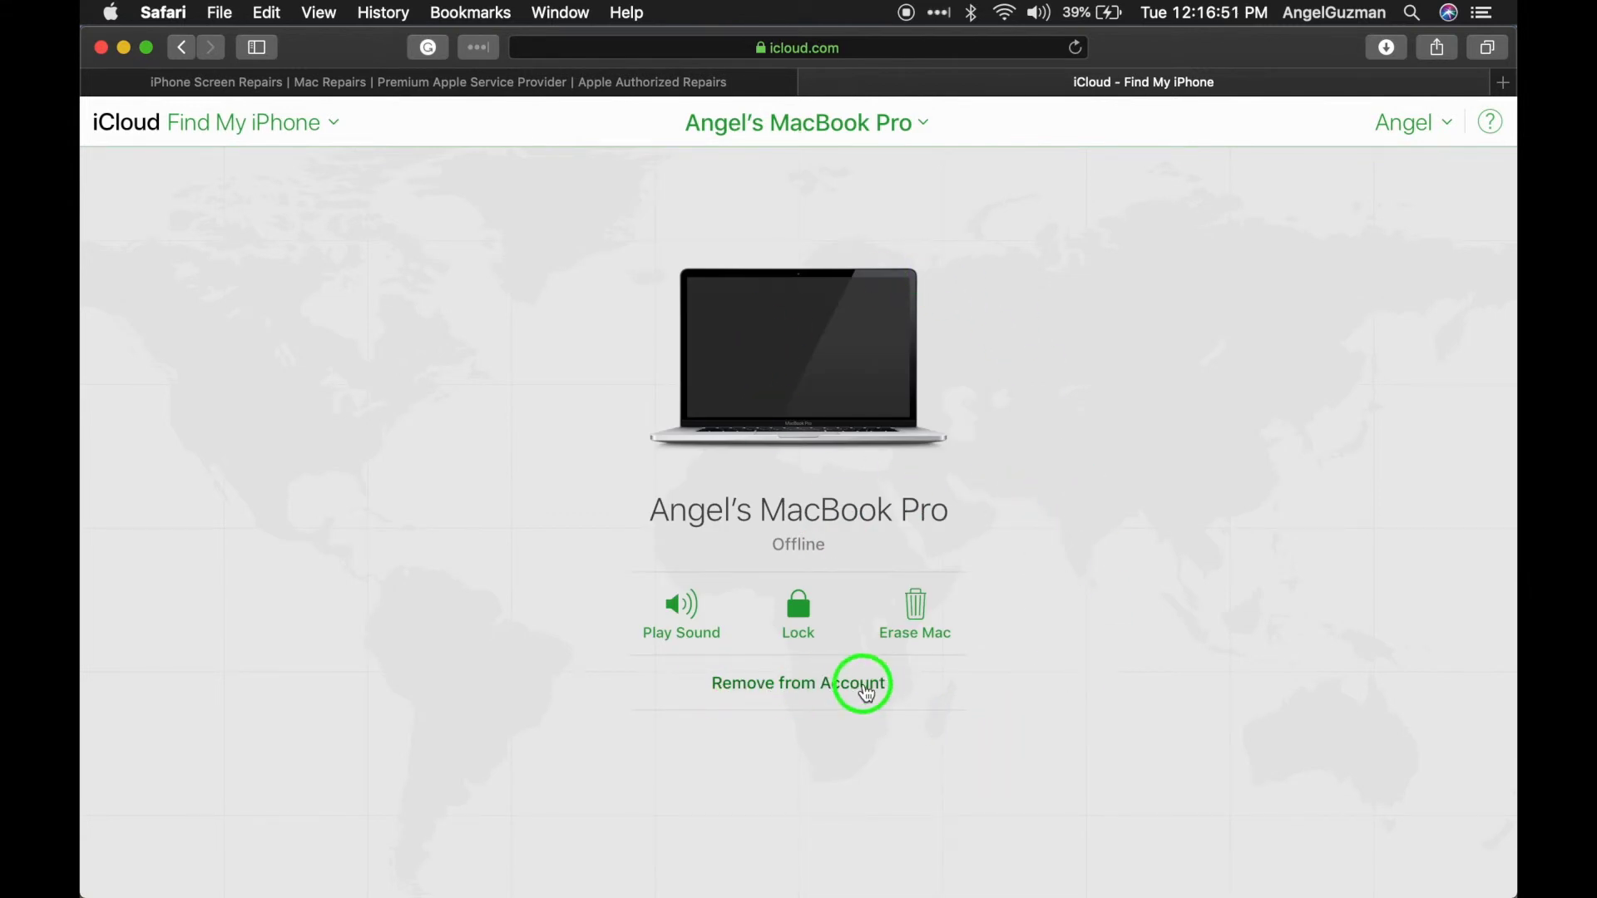
left_click(869, 127)
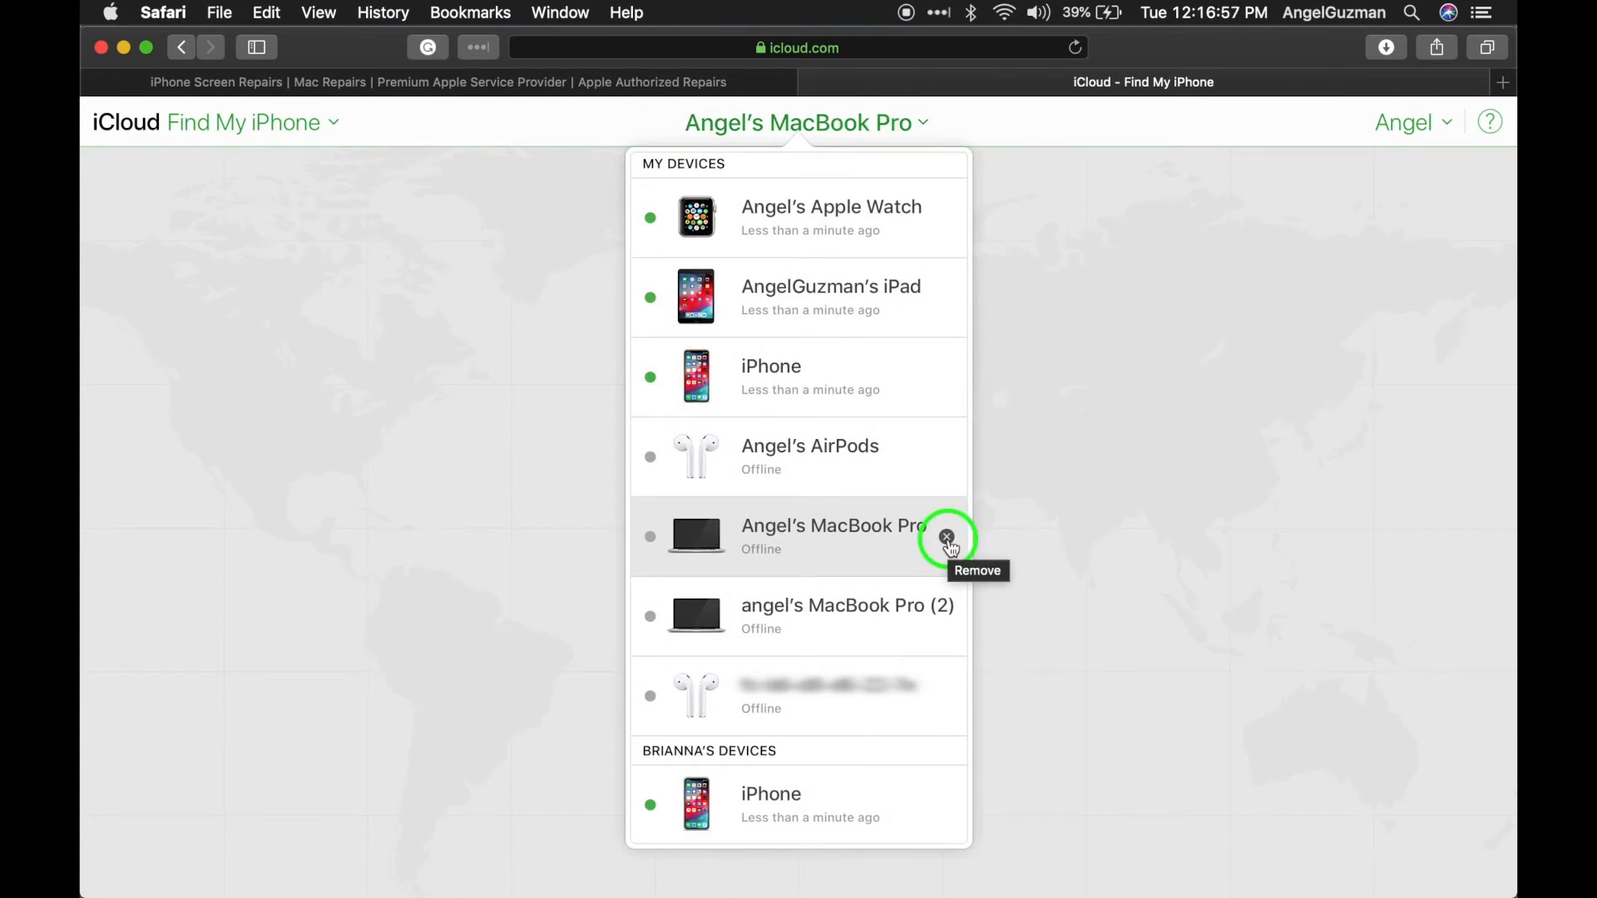
left_click(947, 538)
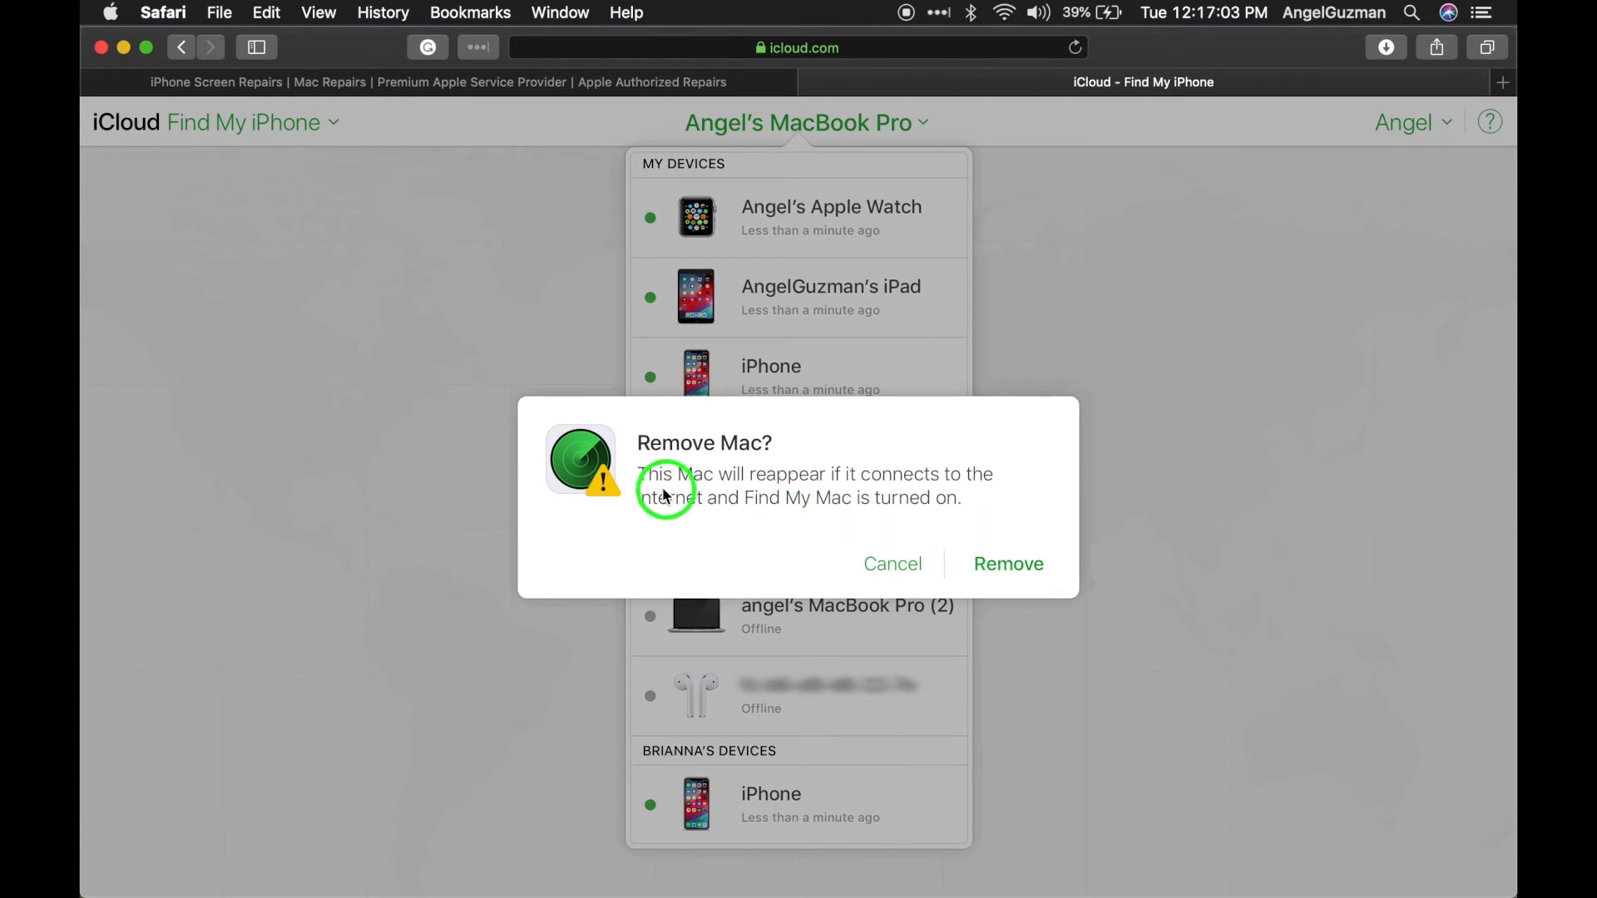
Confirm Remove Mac and check that only MacBook Pro (2) remains in All Devices
left_click(1006, 567)
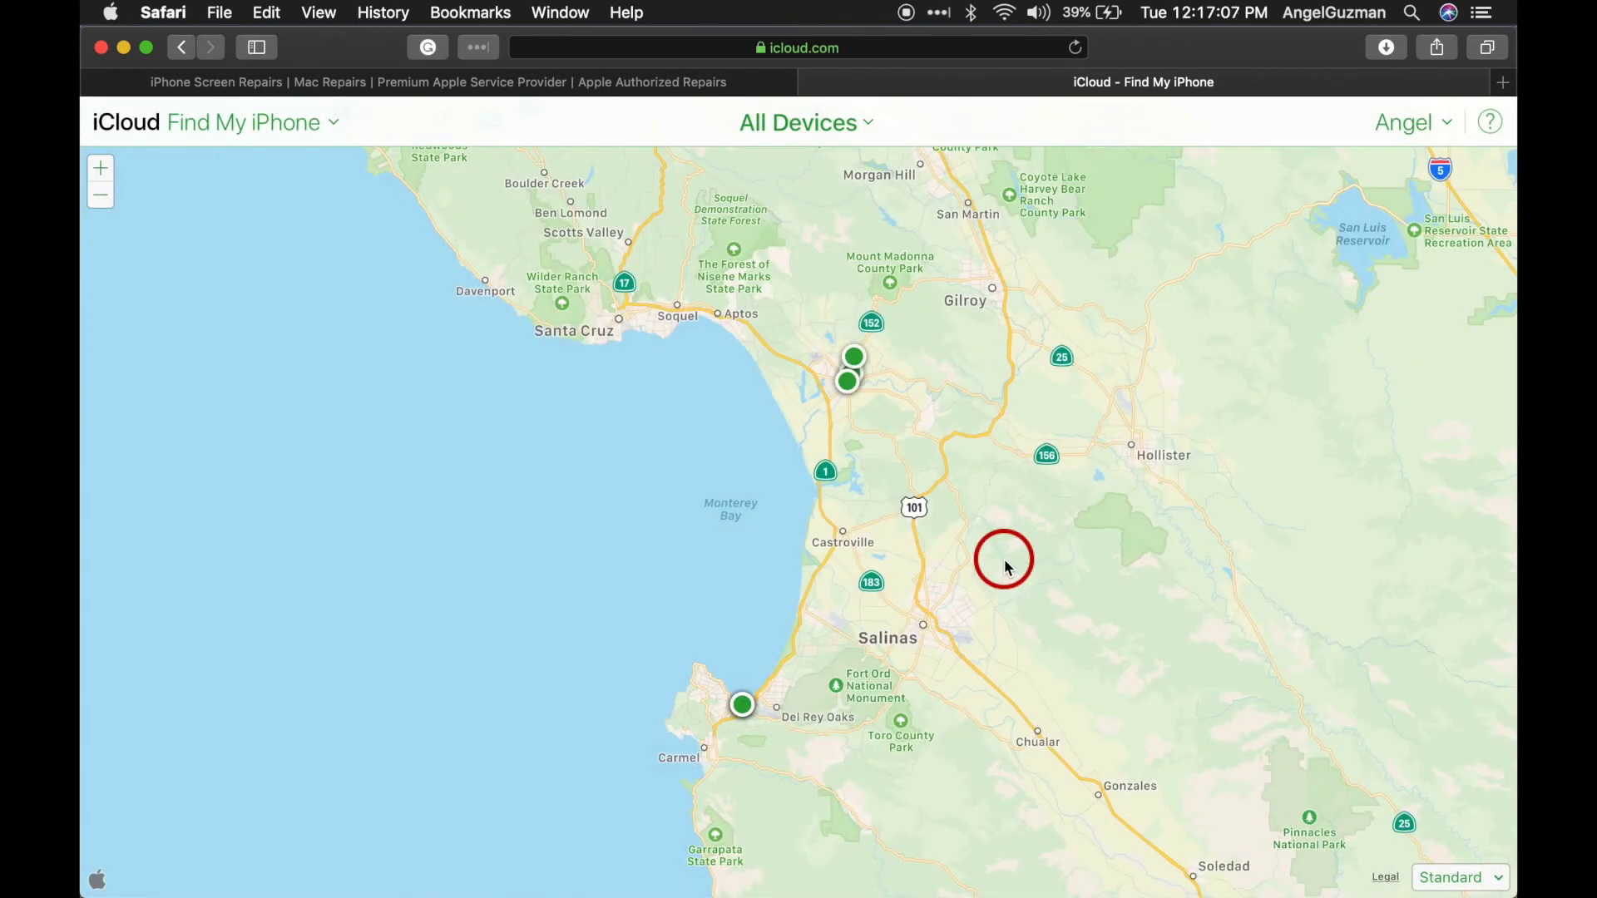
left_click(857, 130)
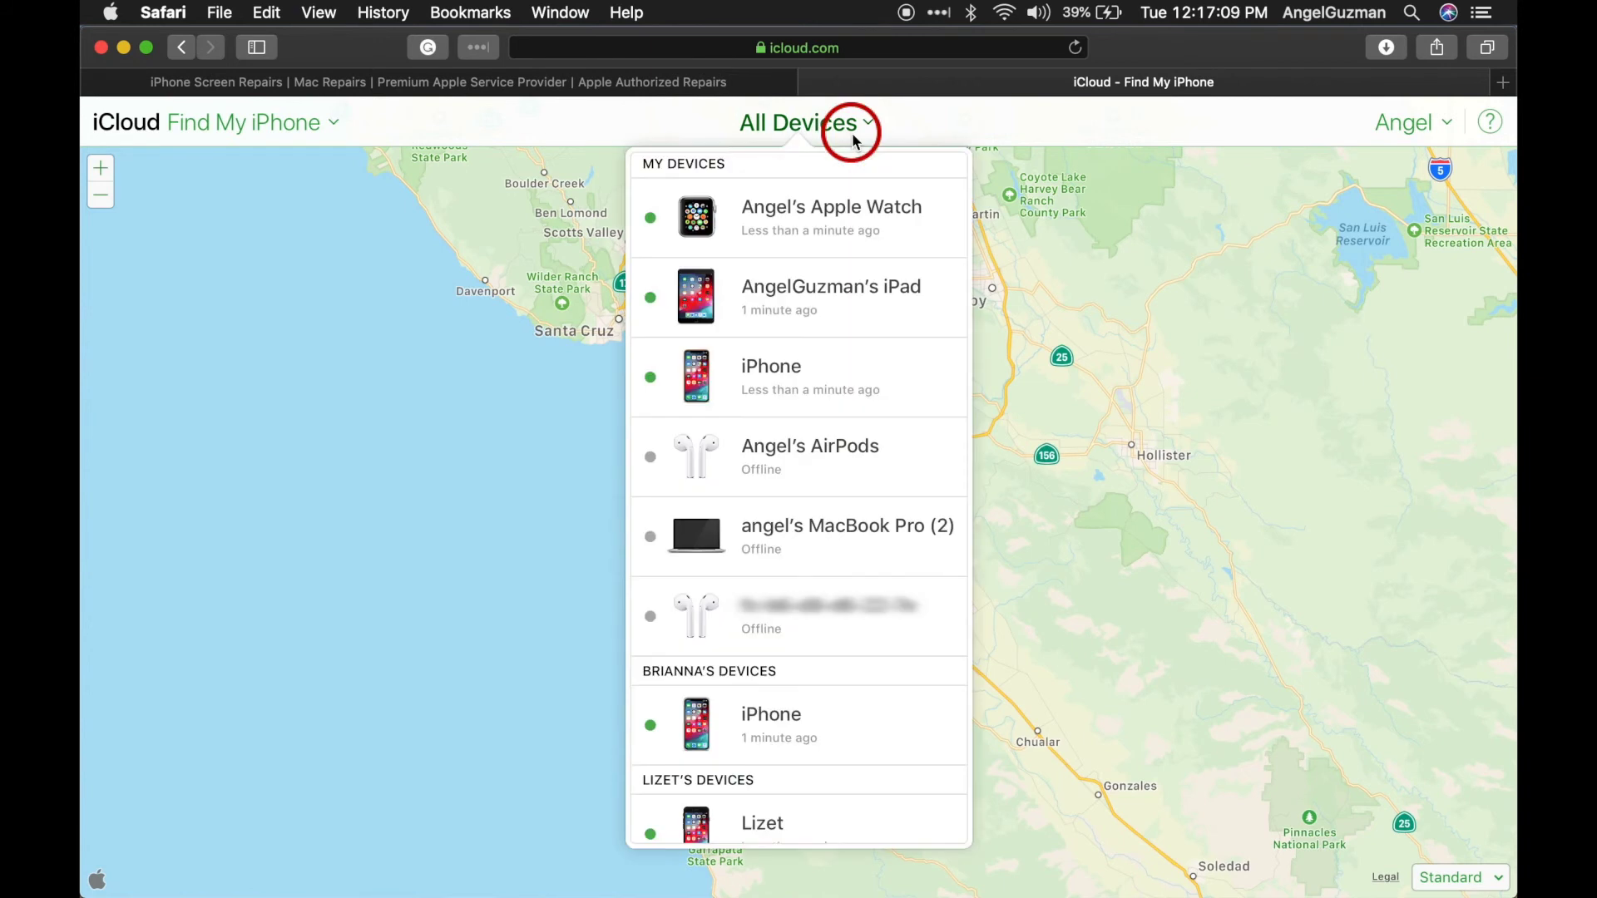
scroll(813, 480, "down", 1)
scroll(813, 481, "down", 1)
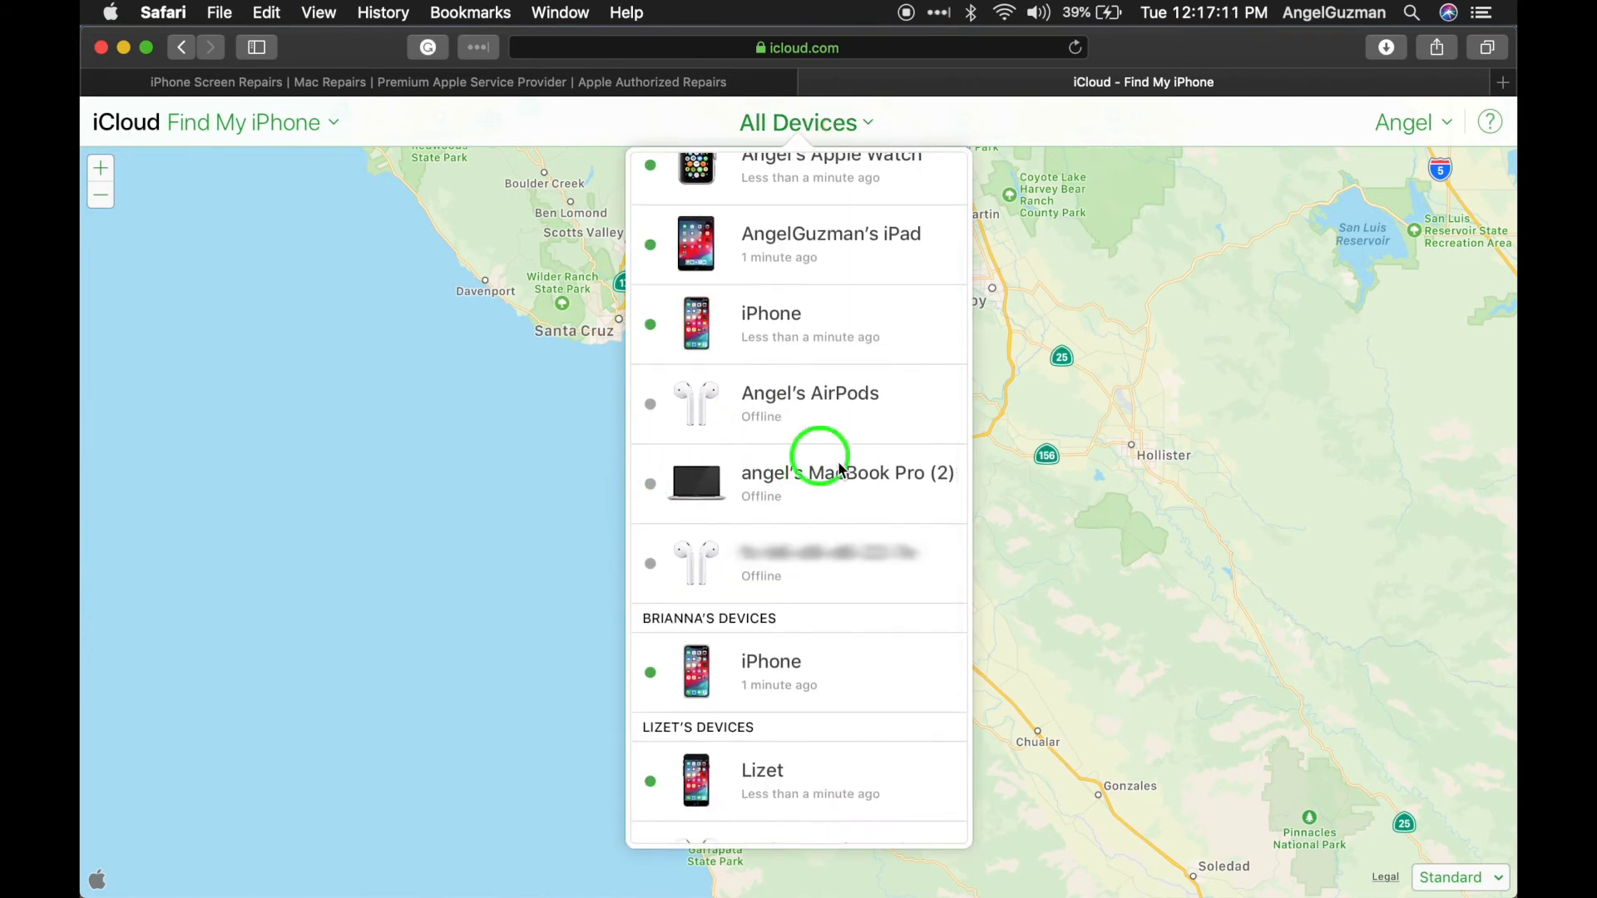
scroll(844, 472, "up", 3)
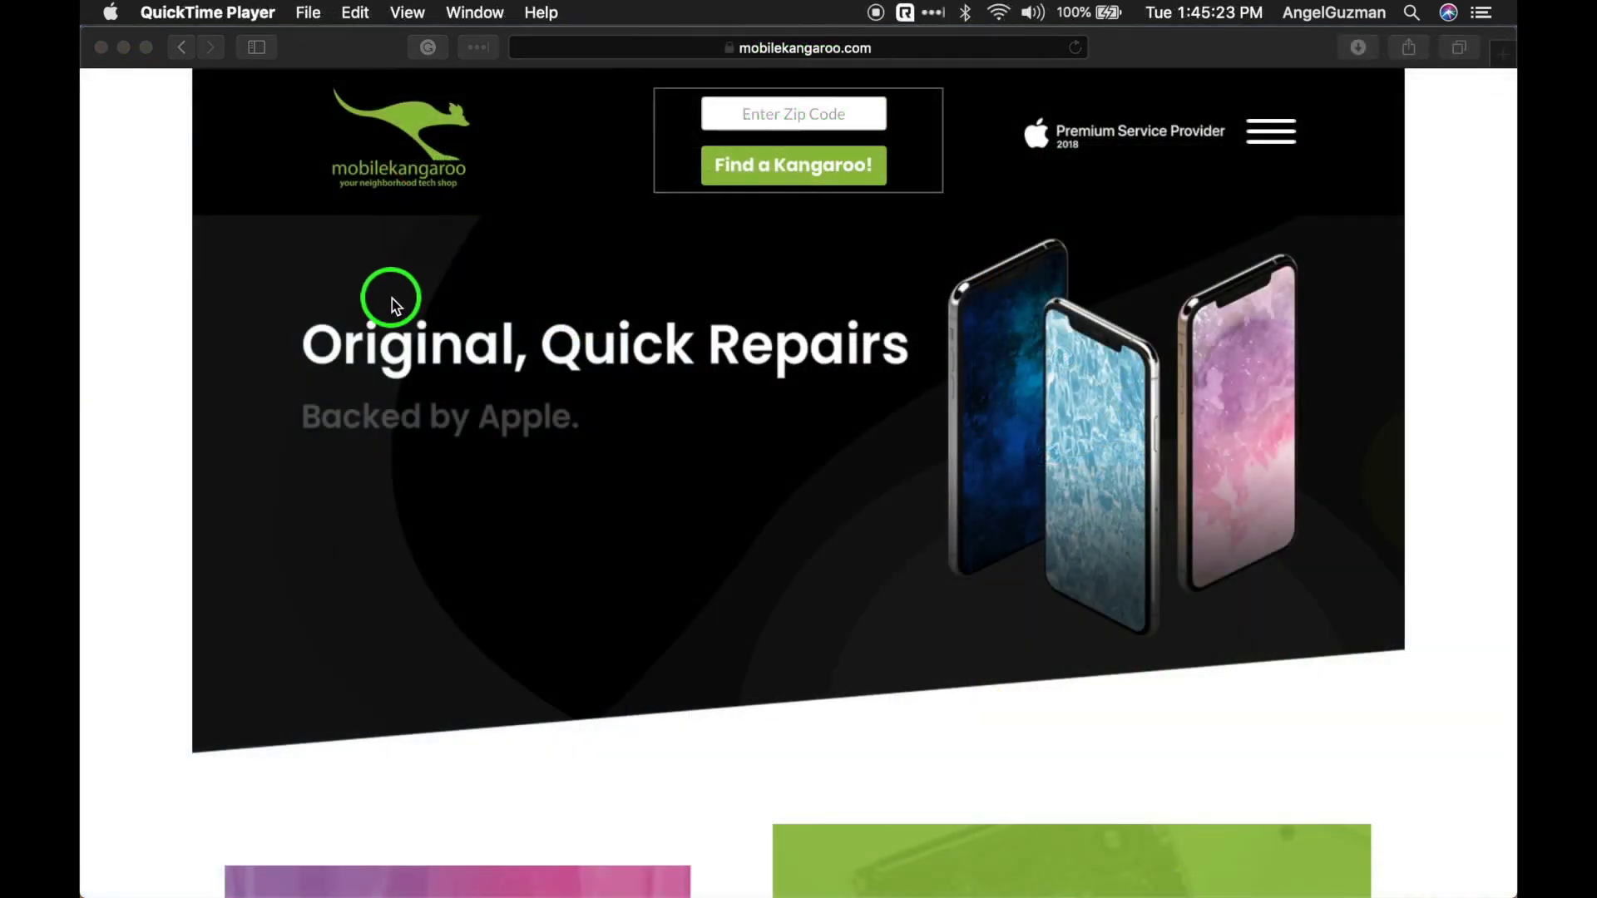
scroll(386, 265, "down", 3)
scroll(381, 265, "down", 2)
scroll(381, 266, "down", 3)
scroll(381, 265, "down", 1)
scroll(381, 265, "down", 3)
scroll(381, 264, "down", 4)
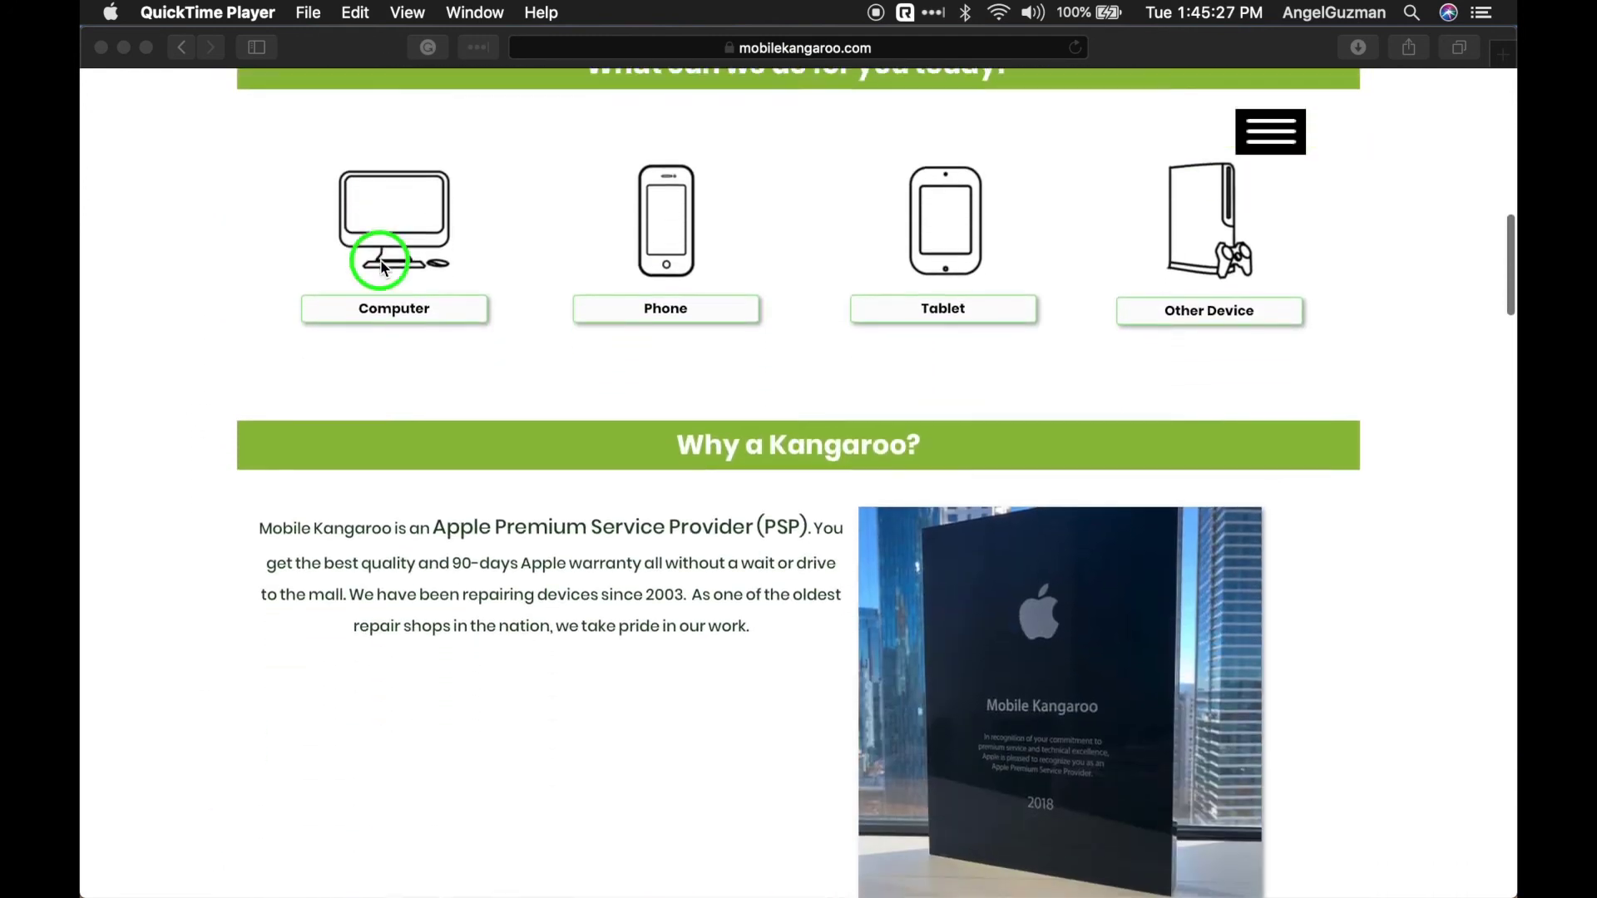
scroll(380, 264, "down", 1)
scroll(381, 264, "down", 1)
scroll(380, 264, "down", 1)
scroll(380, 264, "down", 1)
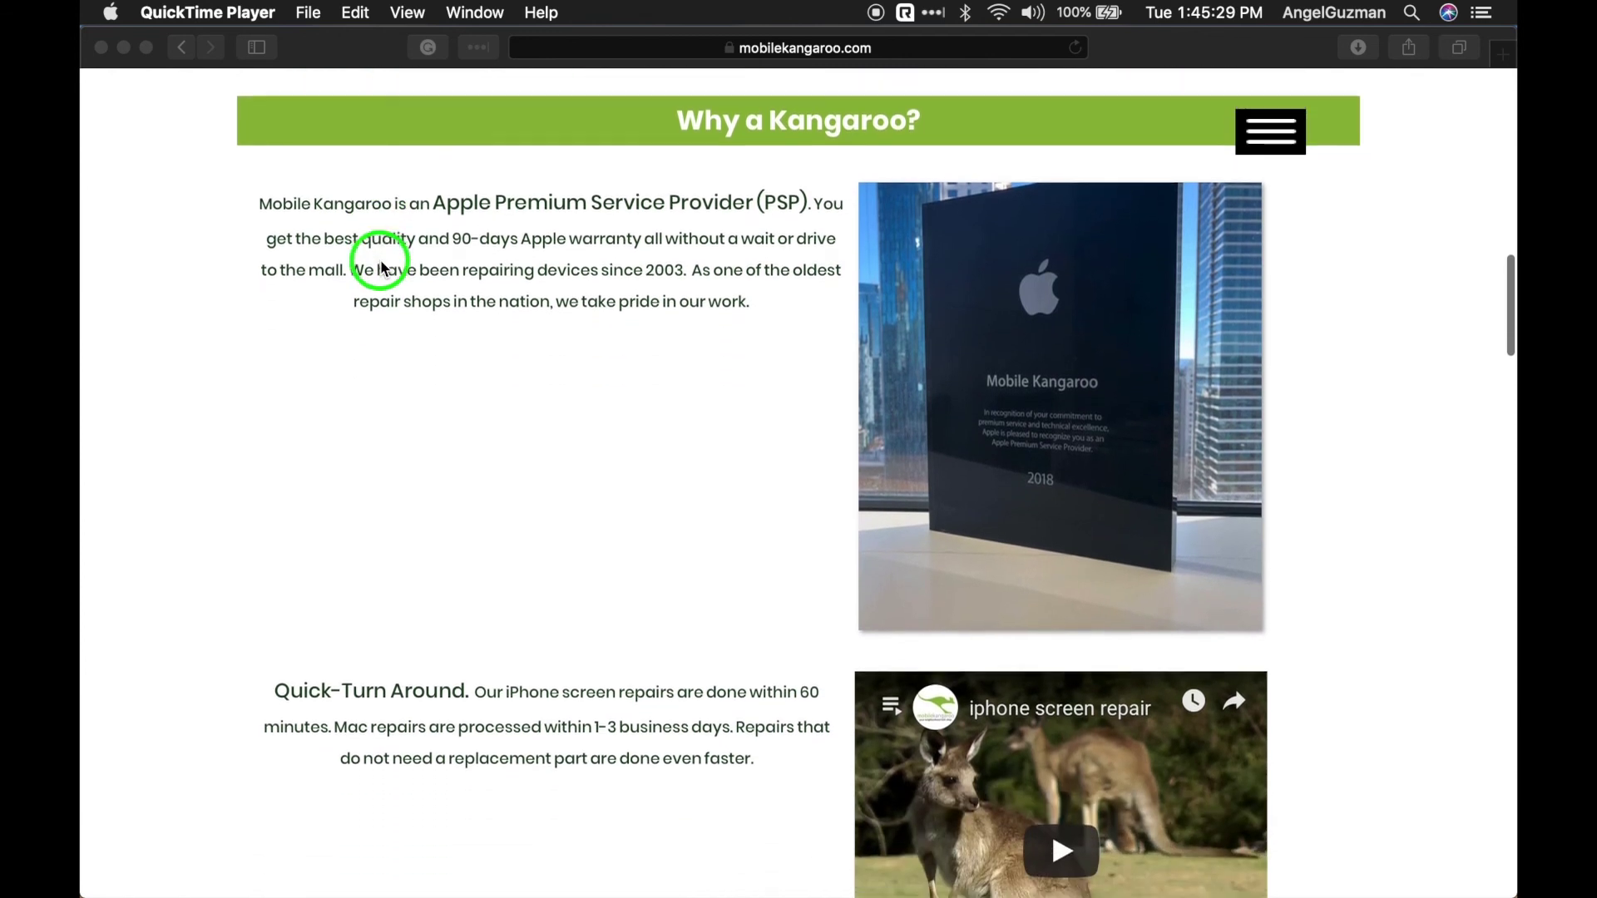
scroll(380, 264, "down", 1)
scroll(381, 265, "down", 3)
scroll(380, 264, "down", 1)
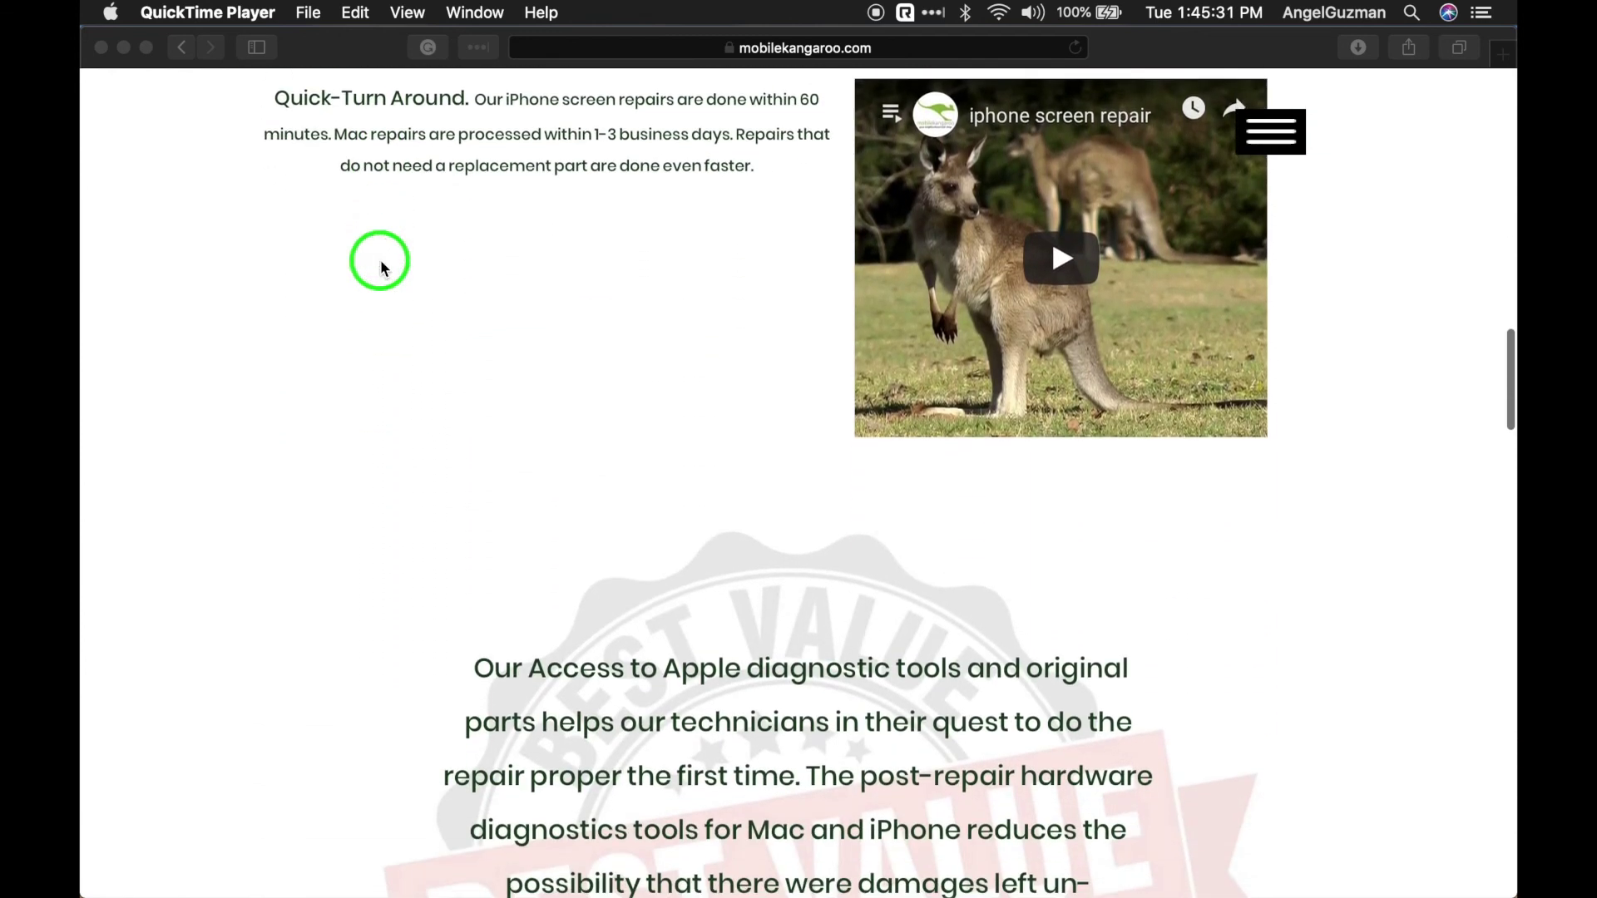